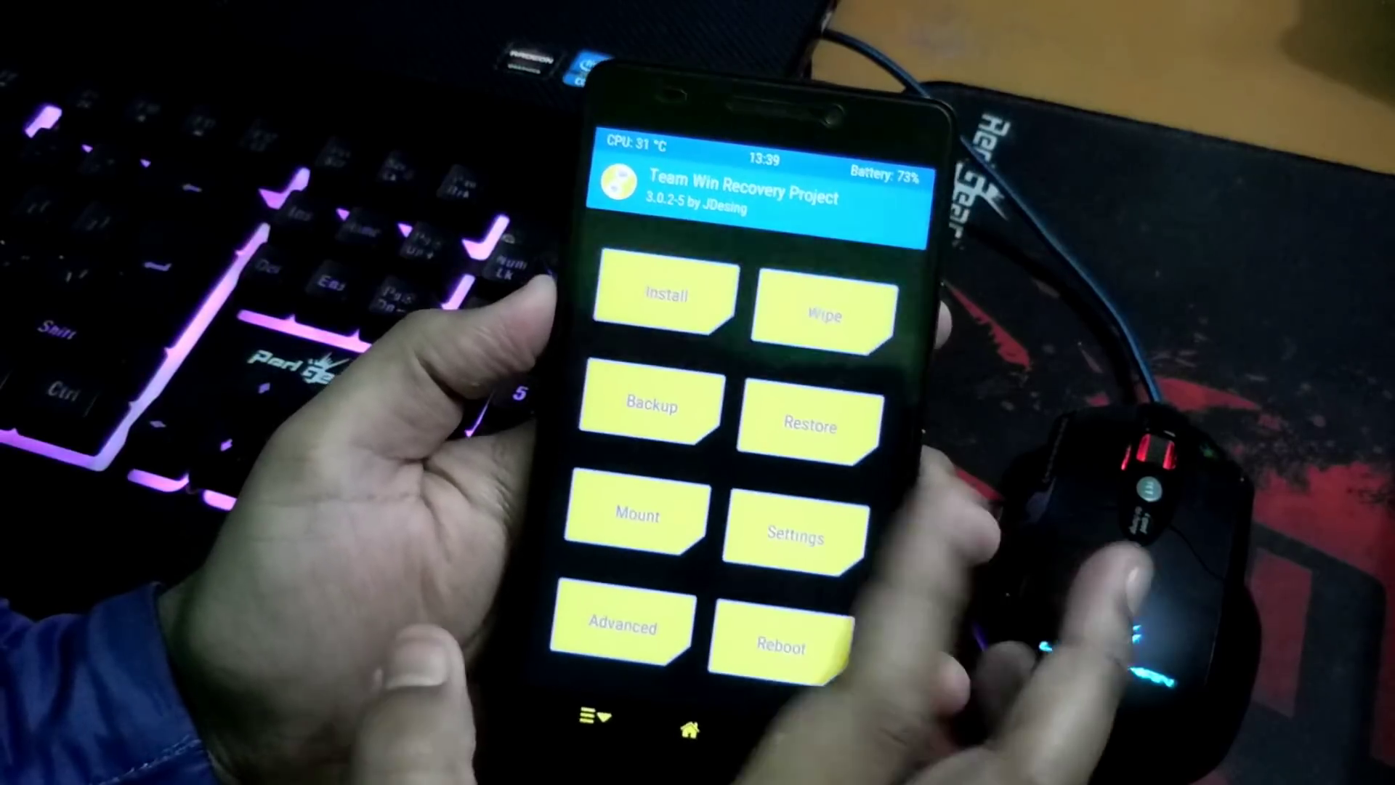
Step: Mark System and Data for backup, then view the saved backups available to restore
{"action": "left_click", "coordinate": [687, 419]}
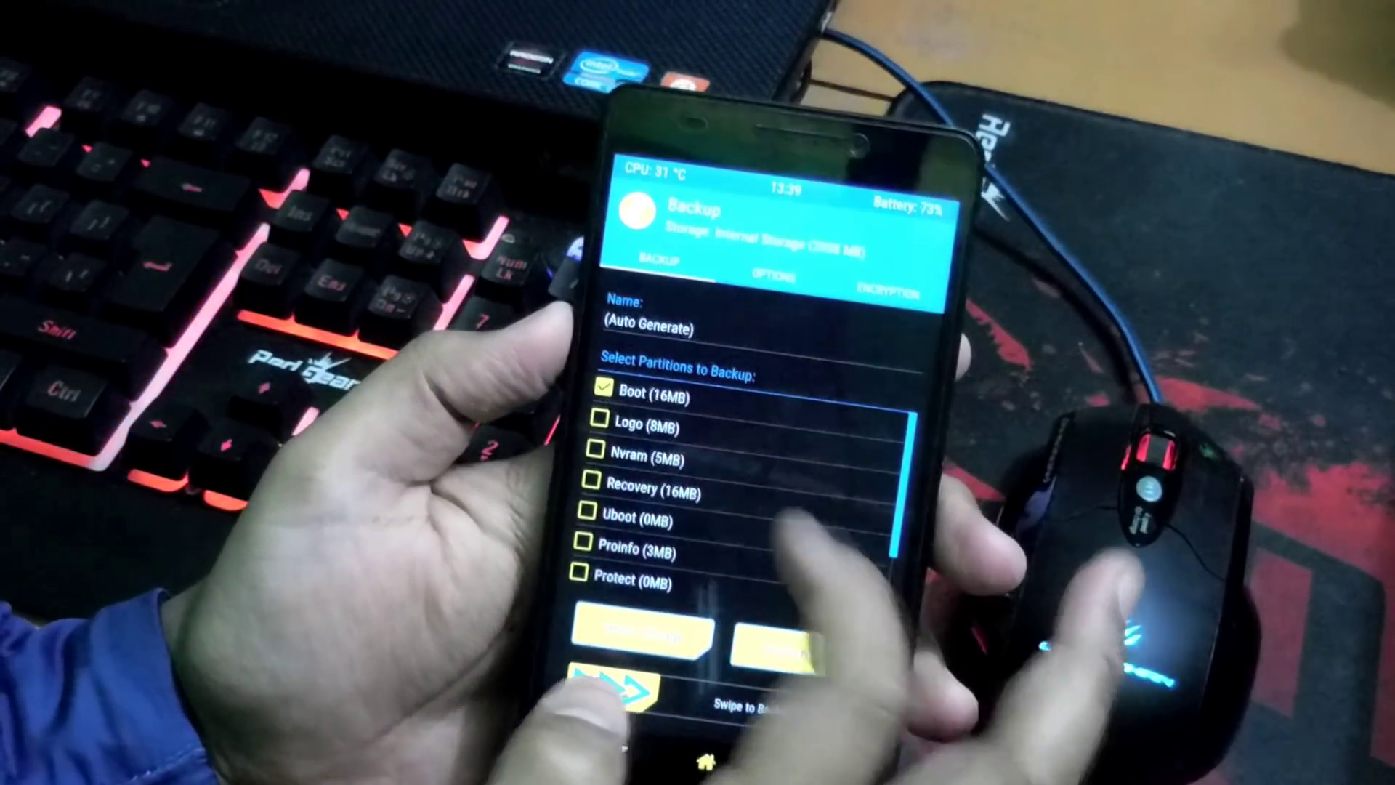
{"action": "scroll", "coordinate": [741, 469], "scroll_direction": "down", "scroll_amount": 3}
{"action": "left_click", "coordinate": [654, 513]}
{"action": "left_click", "coordinate": [643, 572]}
{"action": "scroll", "coordinate": [753, 481], "scroll_direction": "up", "scroll_amount": 3}
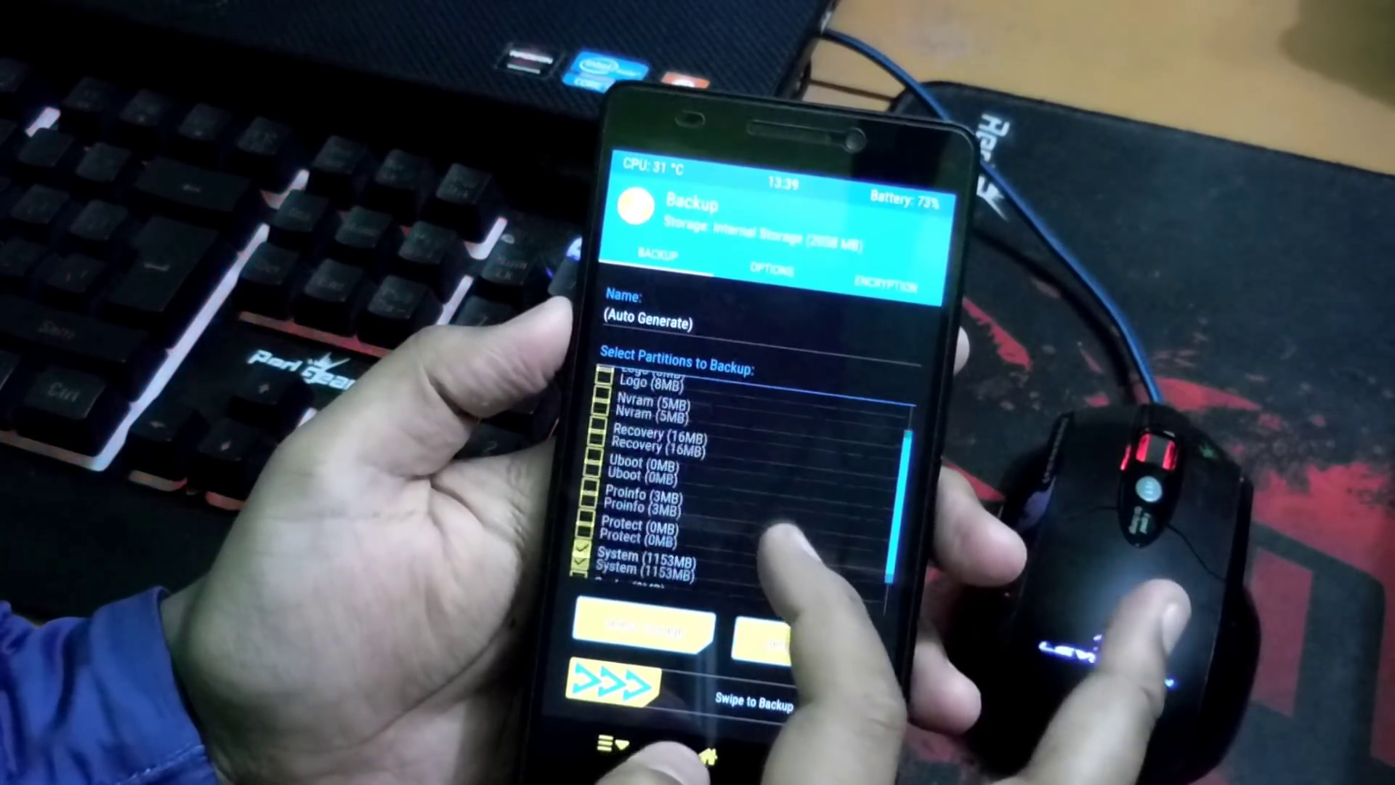
{"action": "scroll", "coordinate": [753, 481], "scroll_direction": "down", "scroll_amount": 3}
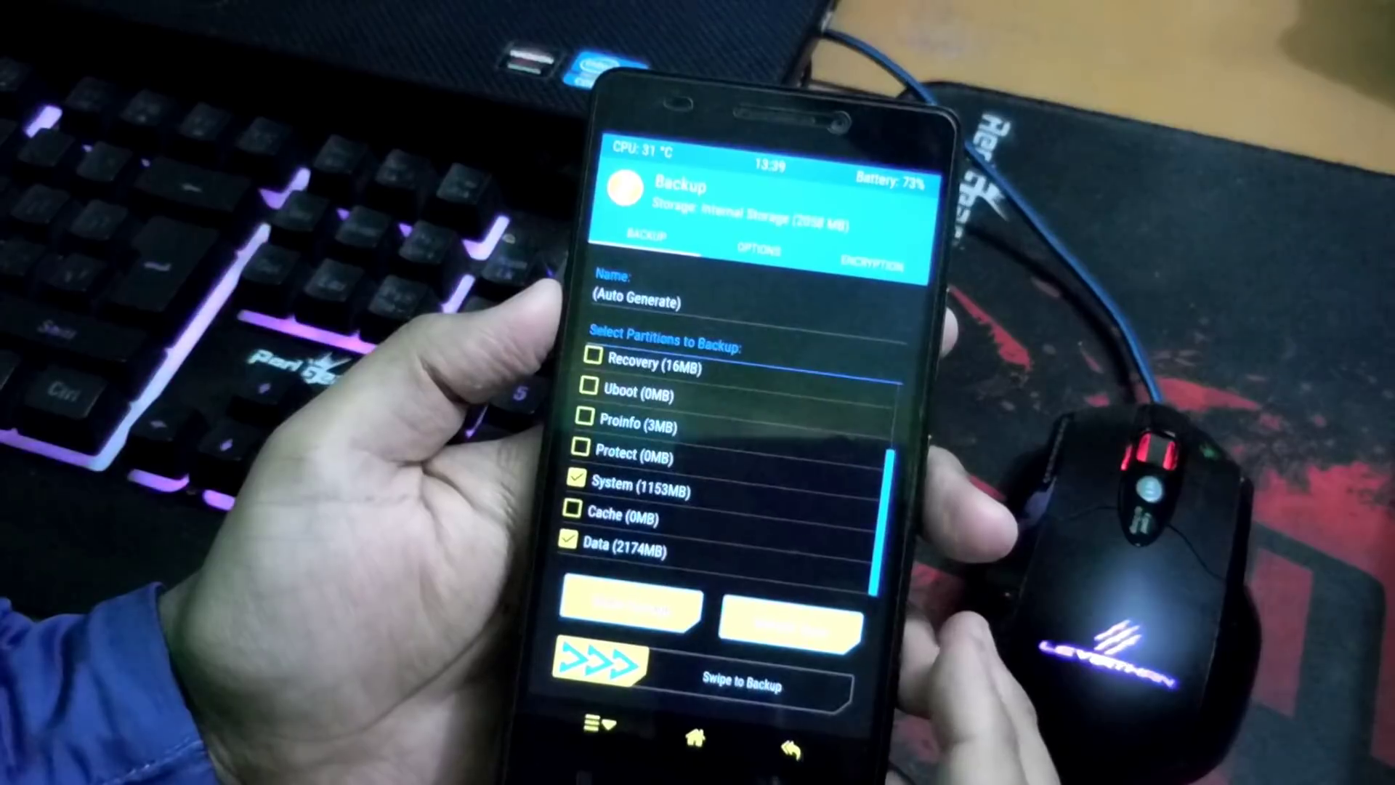
{"action": "left_click", "coordinate": [694, 737]}
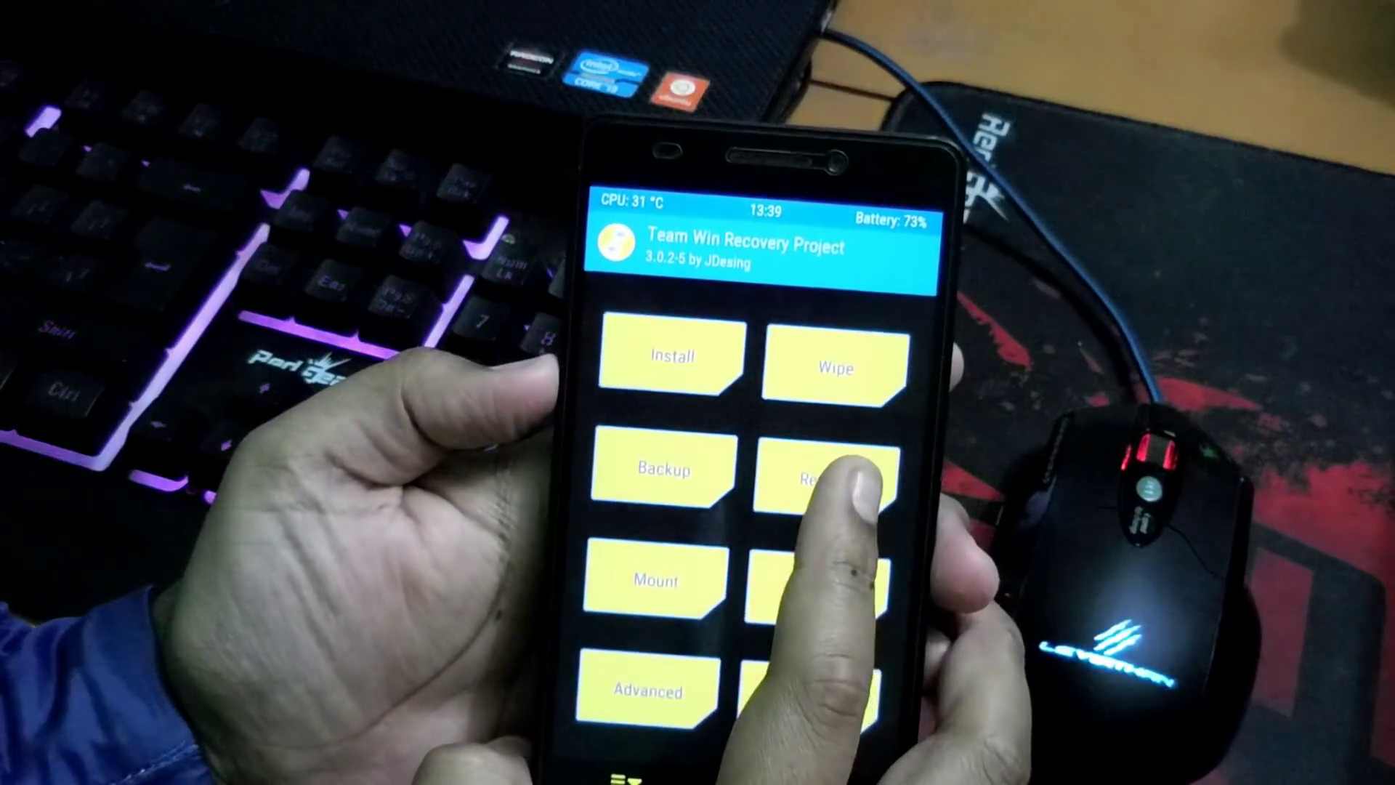
{"action": "left_click", "coordinate": [833, 479]}
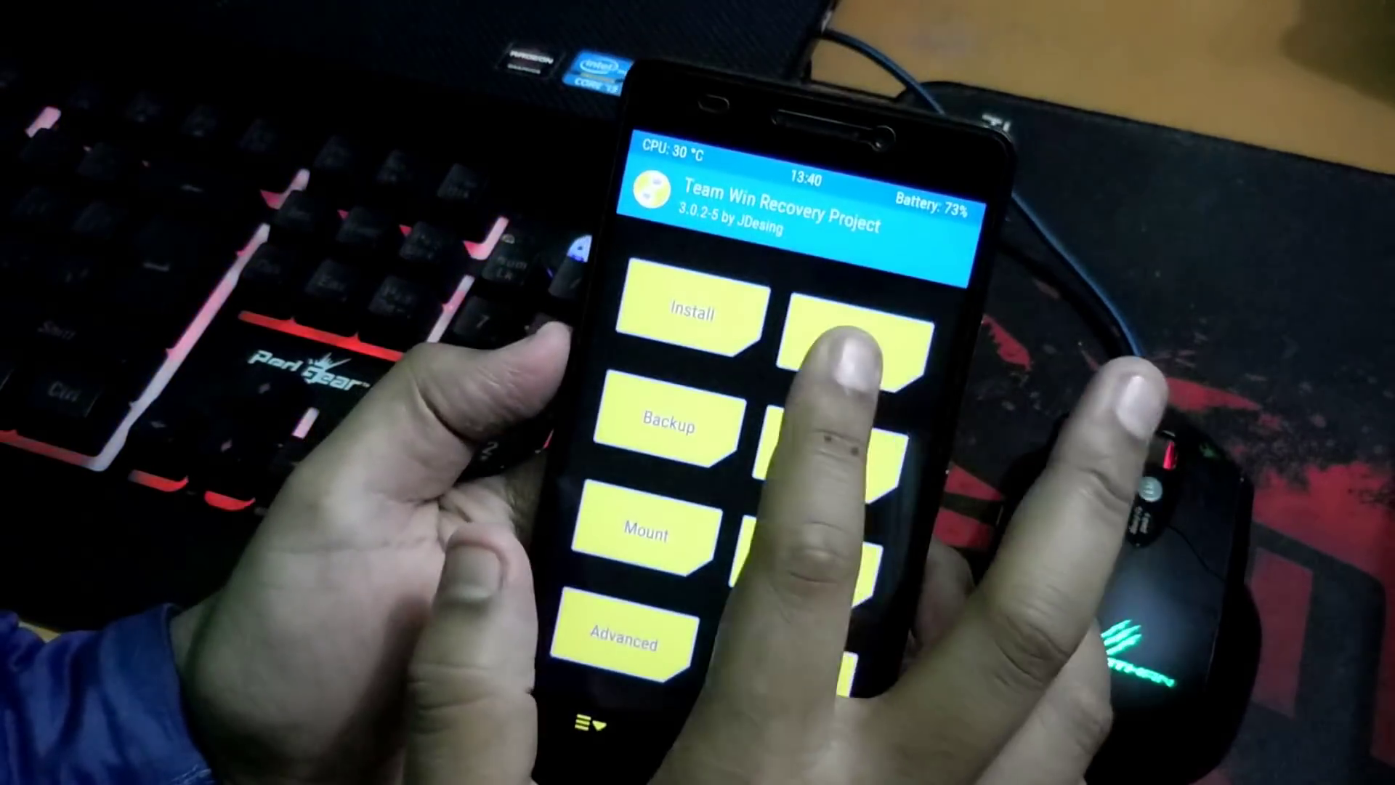
Step: Select Dalvik / ART Cache, System, Cache and Data in Advanced Wipe
{"action": "left_click", "coordinate": [831, 294]}
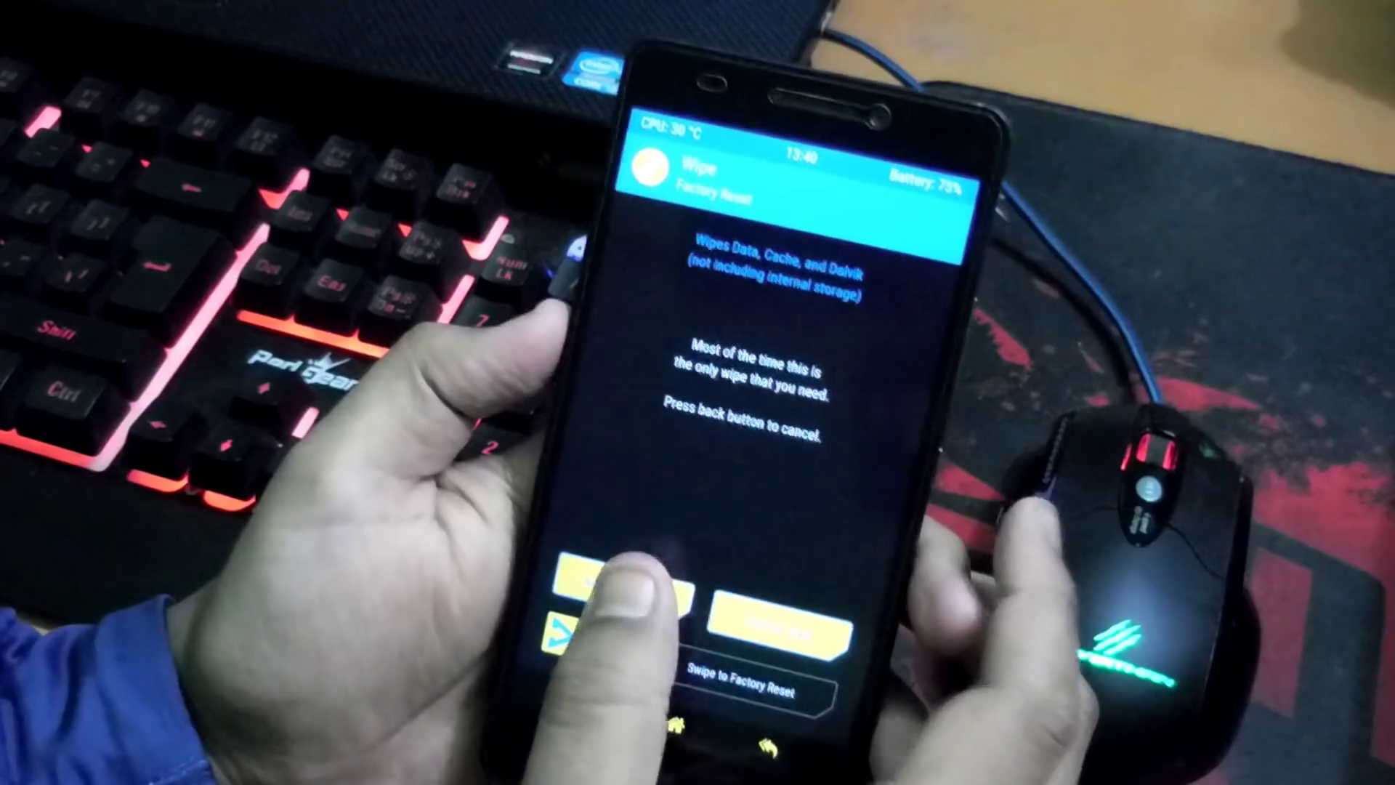
{"action": "left_click", "coordinate": [627, 598]}
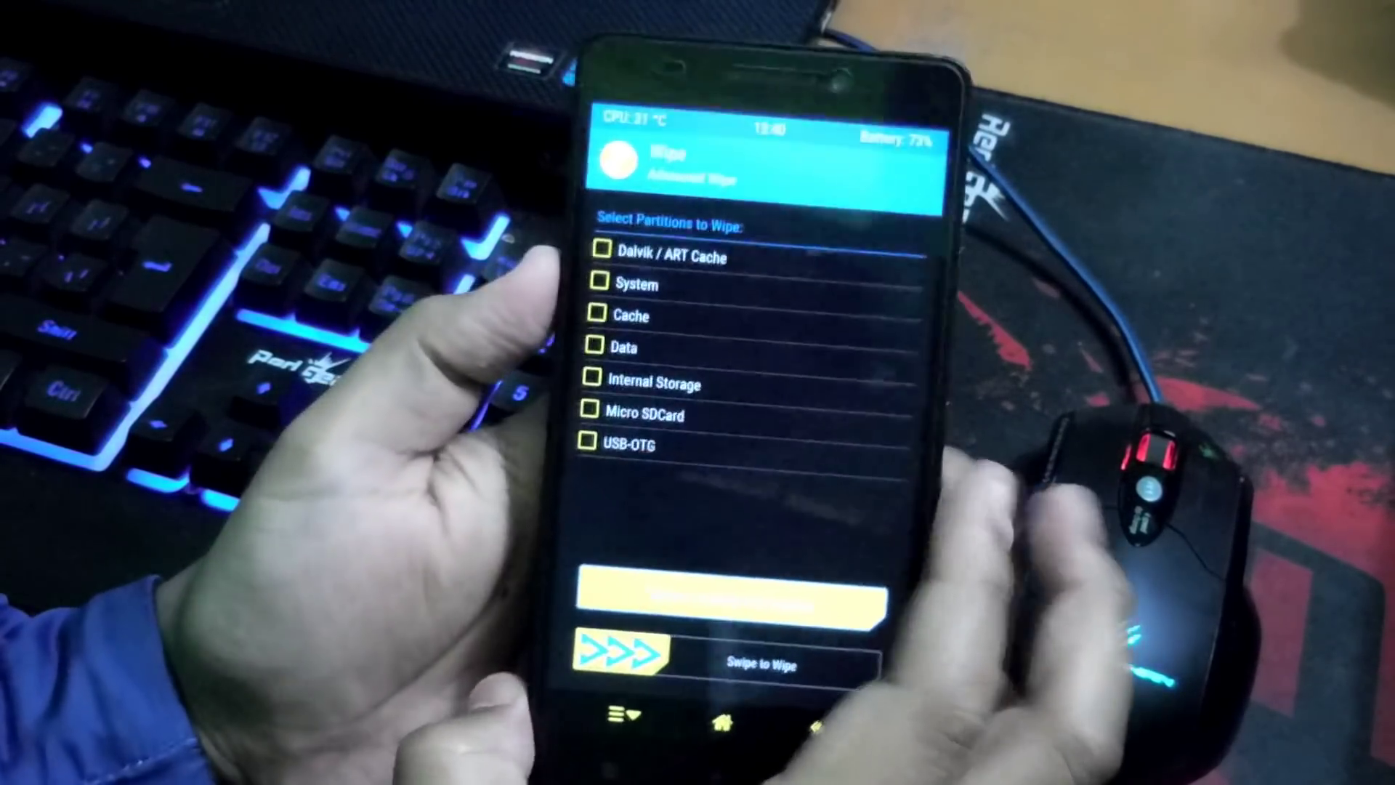
{"action": "left_click", "coordinate": [654, 267]}
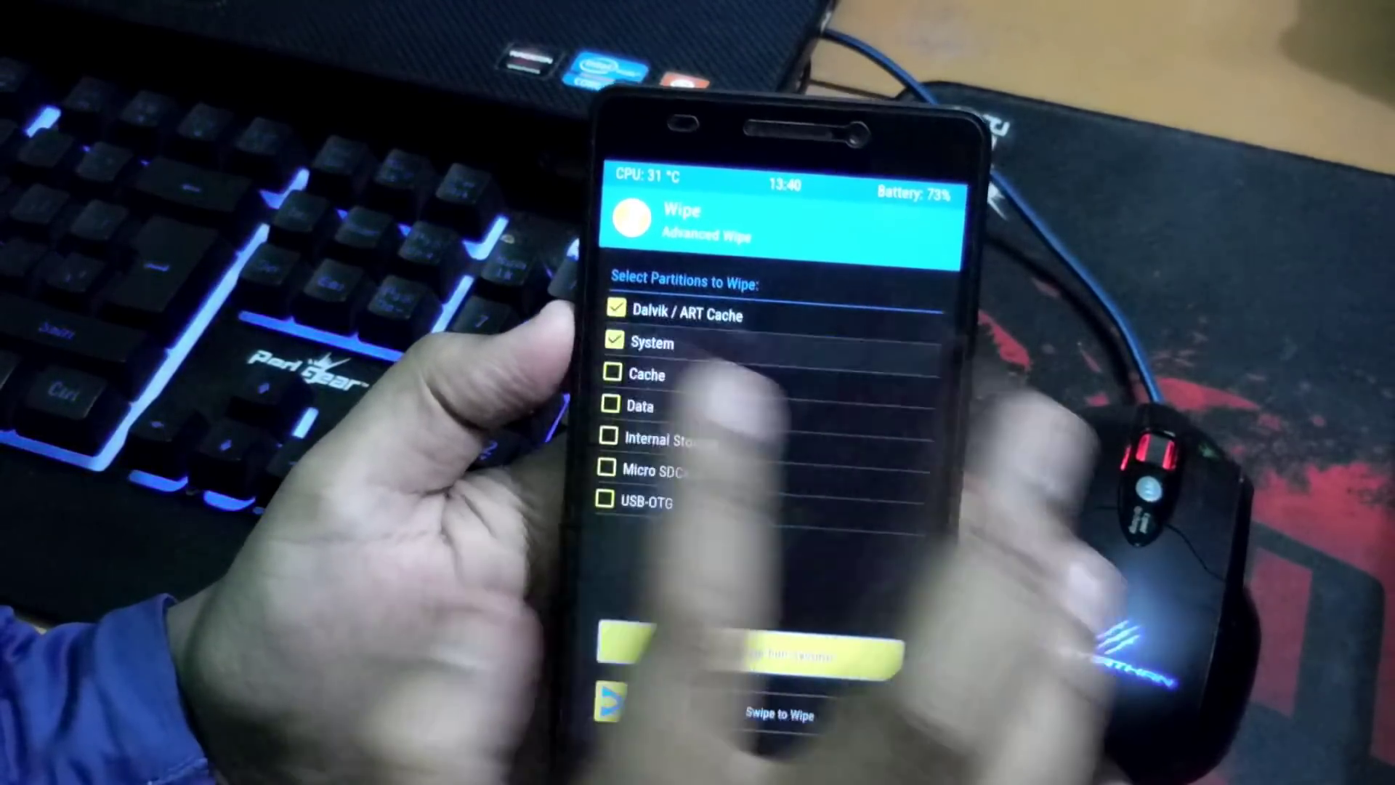
{"action": "left_click", "coordinate": [654, 347]}
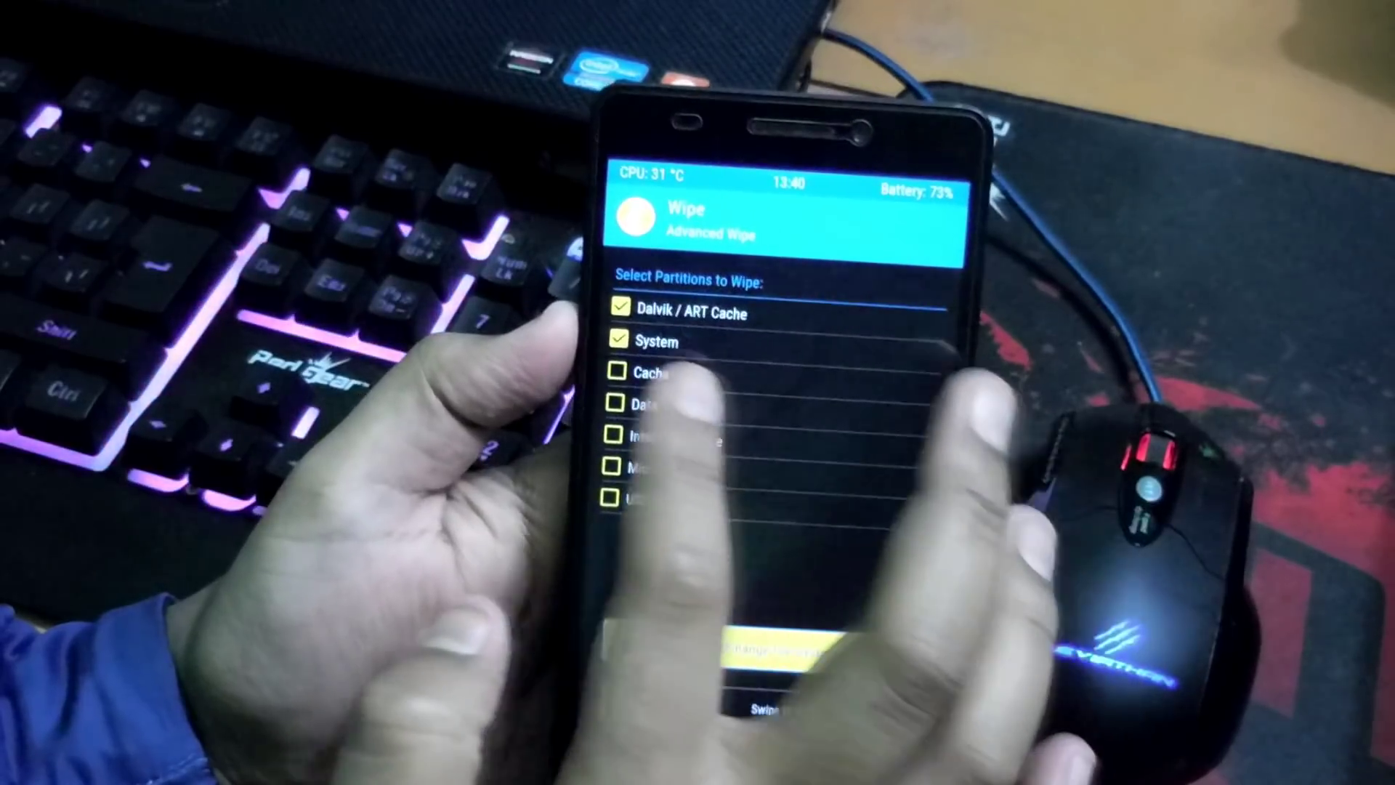
{"action": "left_click", "coordinate": [655, 372]}
{"action": "left_click", "coordinate": [649, 404]}
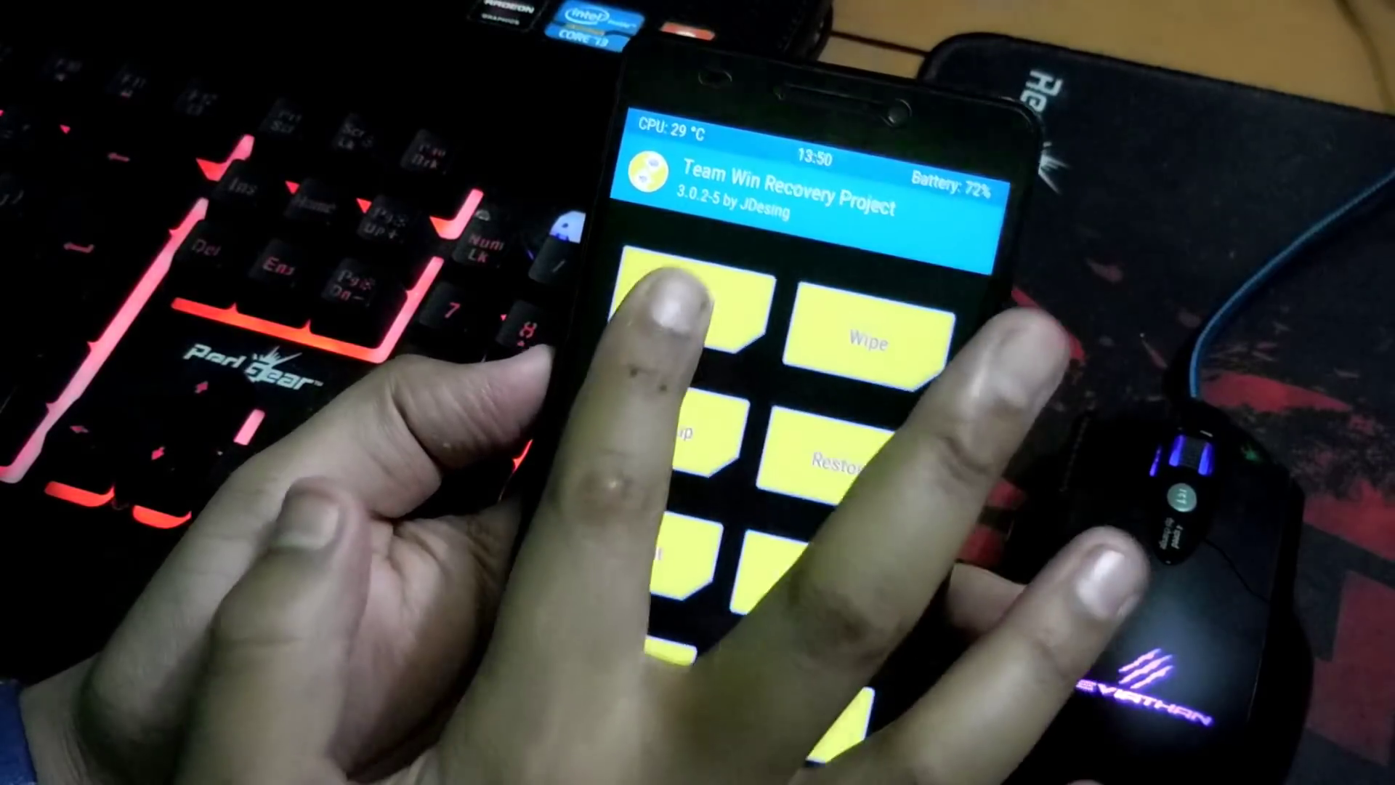
Step: Flash the lineage-15.0 ROM zip from /sdcard, then pick the Open GApps zip
{"action": "left_click", "coordinate": [692, 291]}
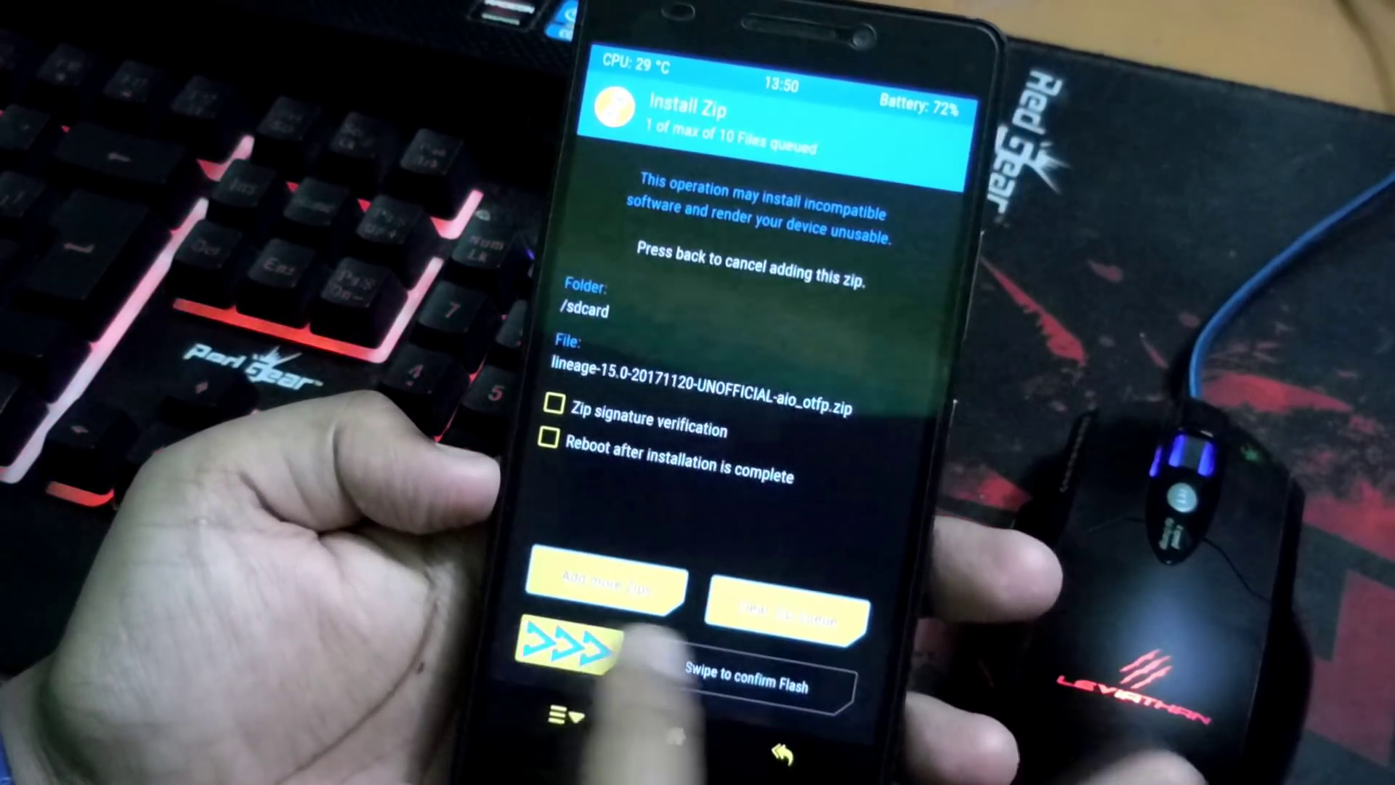
{"action": "left_click_drag", "start_coordinate": [573, 671], "coordinate": [851, 708]}
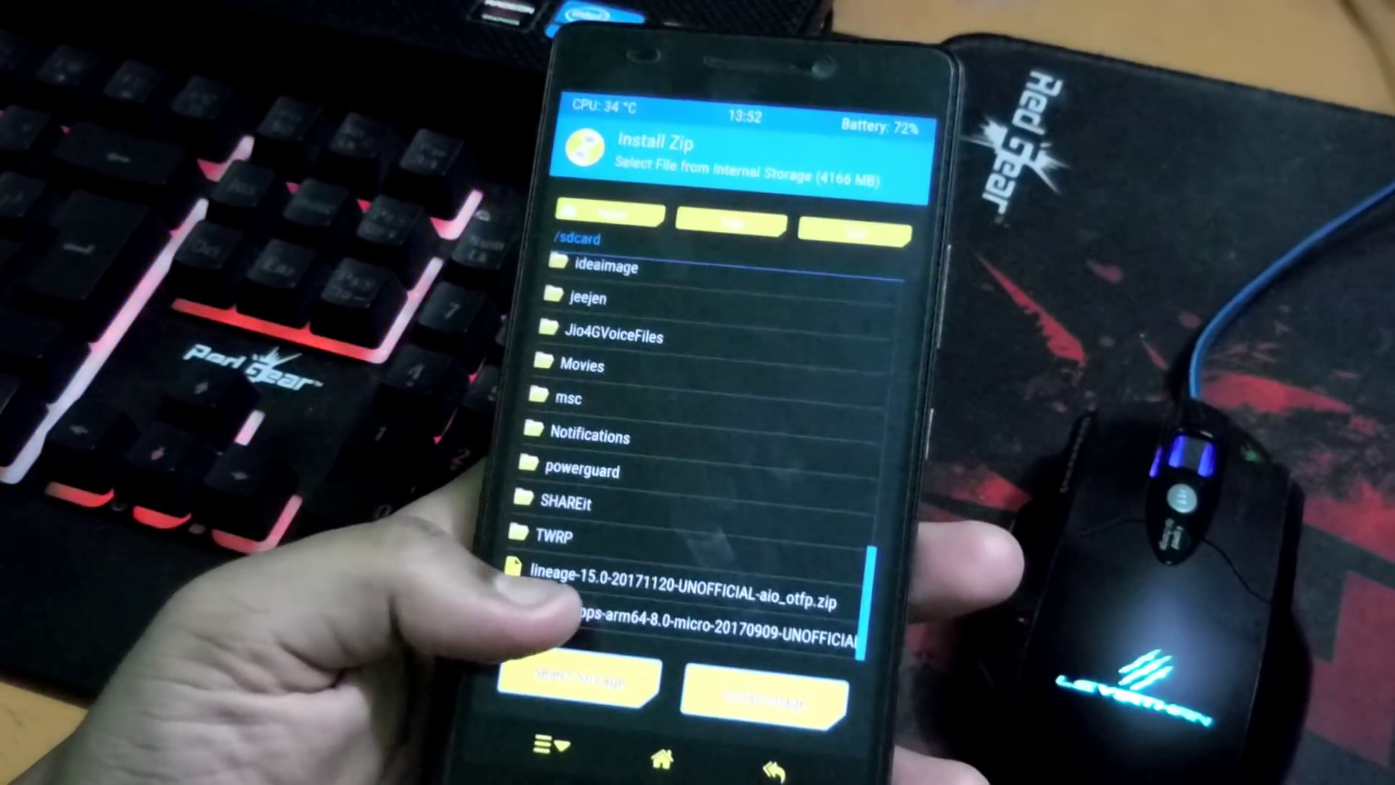
{"action": "left_click", "coordinate": [567, 638]}
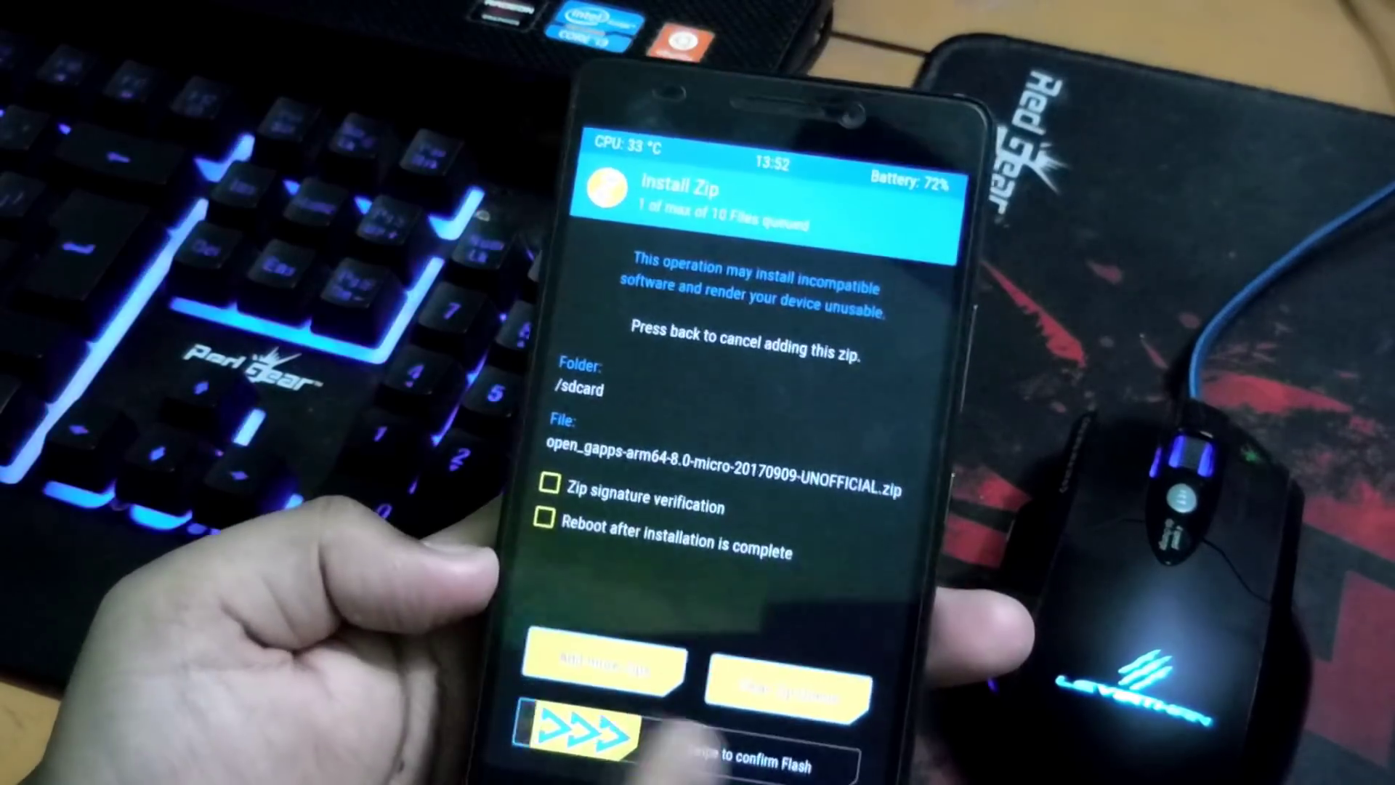
Step: Confirm flashing the Open GApps micro zip
{"action": "left_click_drag", "start_coordinate": [561, 695], "coordinate": [840, 726]}
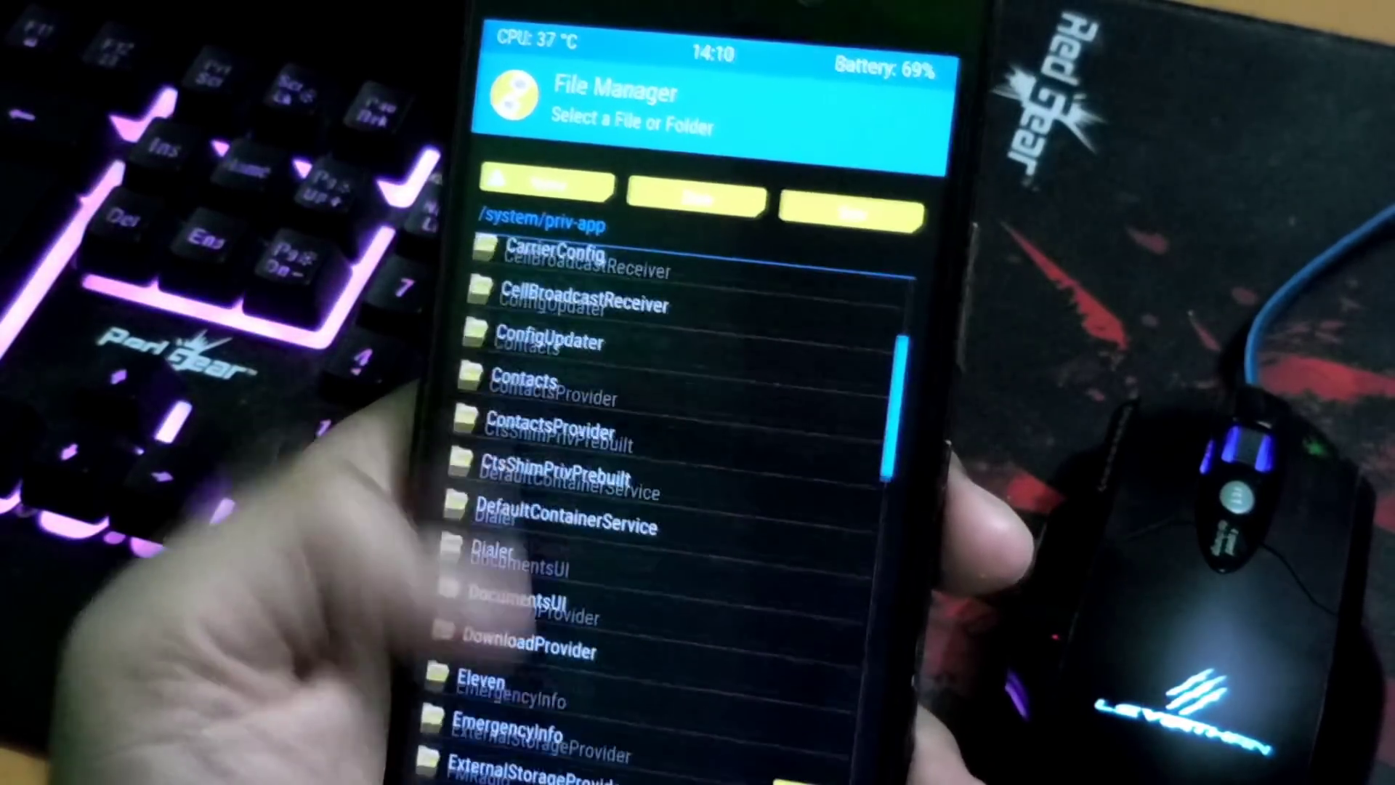
{"action": "scroll", "coordinate": [676, 491], "scroll_direction": "down", "scroll_amount": 10}
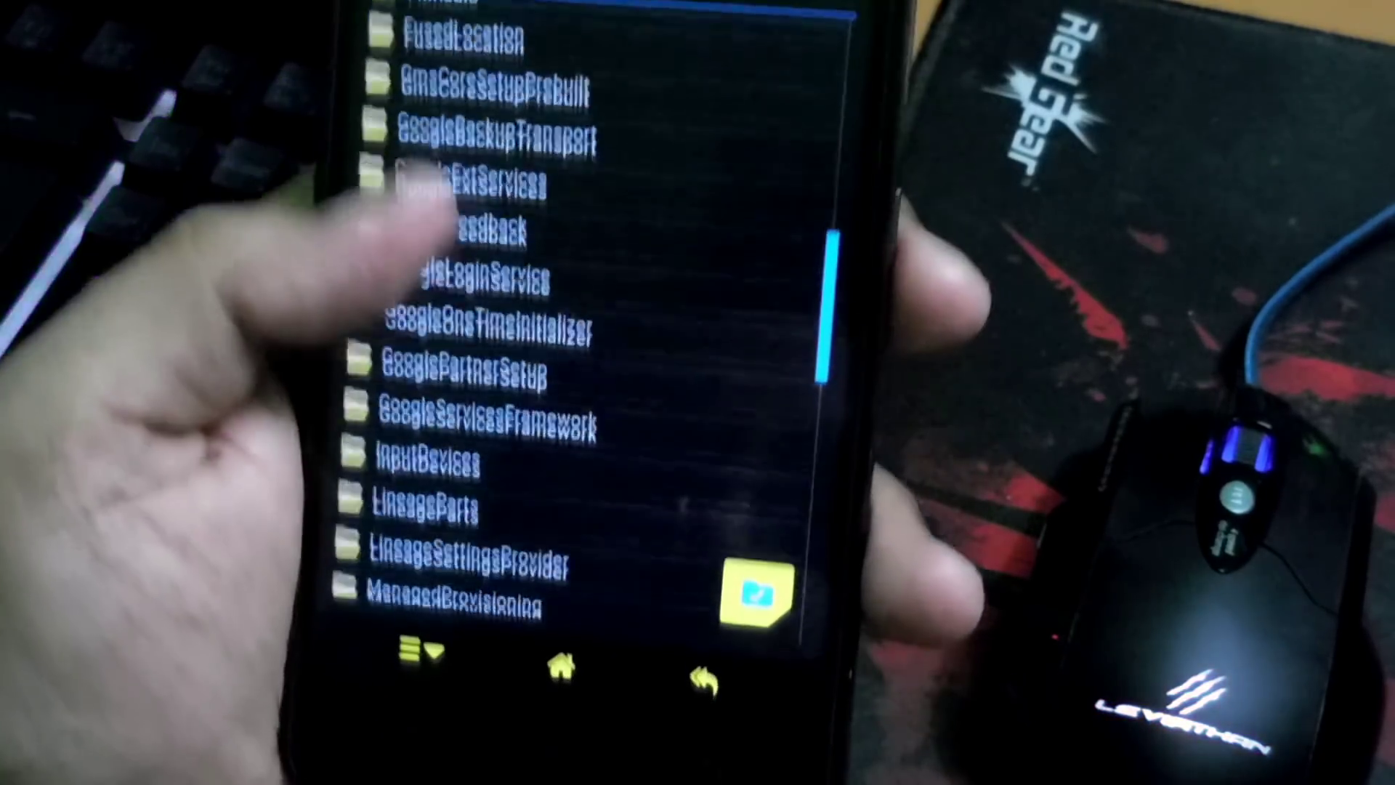
{"action": "scroll", "coordinate": [523, 327], "scroll_direction": "down", "scroll_amount": 2}
{"action": "scroll", "coordinate": [524, 327], "scroll_direction": "down", "scroll_amount": 3}
{"action": "scroll", "coordinate": [523, 327], "scroll_direction": "down", "scroll_amount": 3}
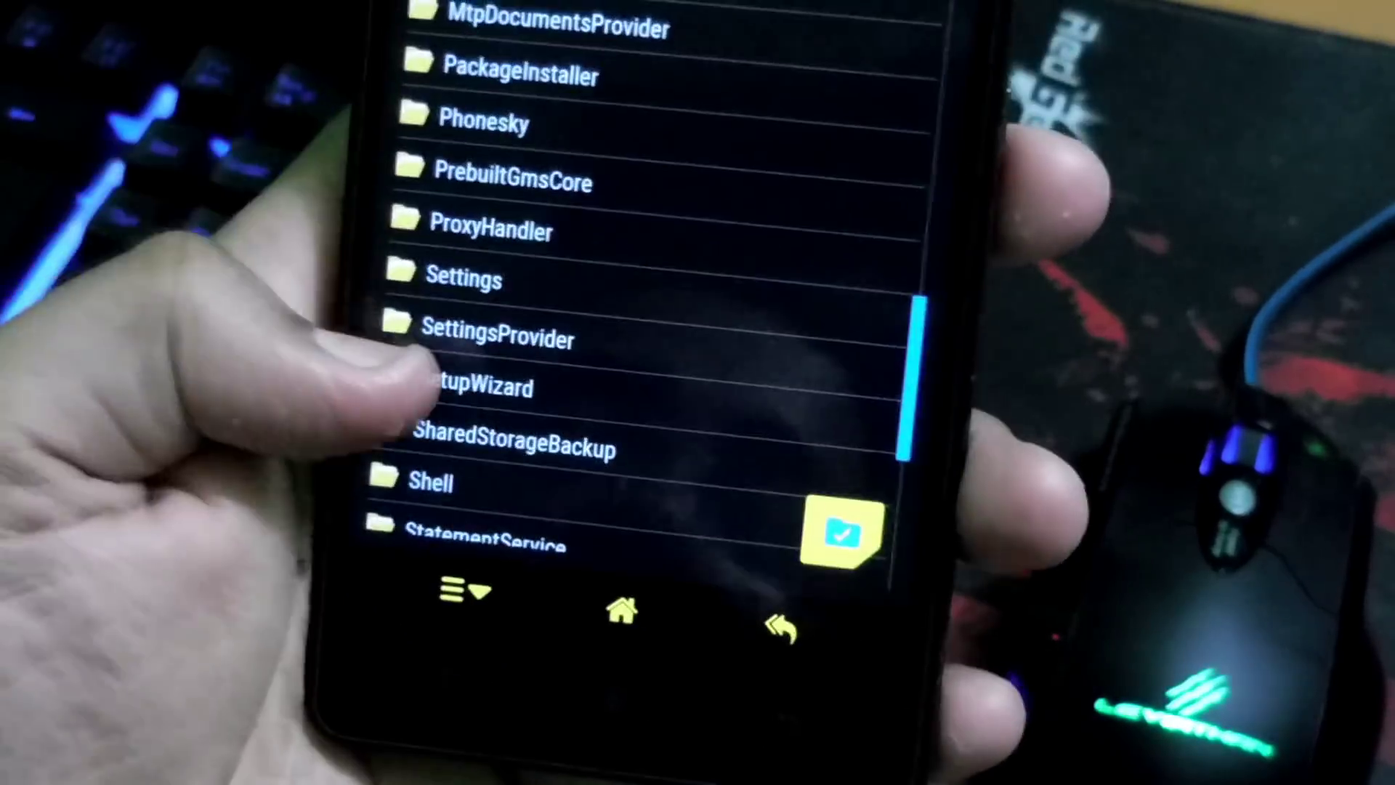
Step: Delete SetupWizard.apk from the SetupWizard folder in /system/priv-app
{"action": "left_click", "coordinate": [459, 387]}
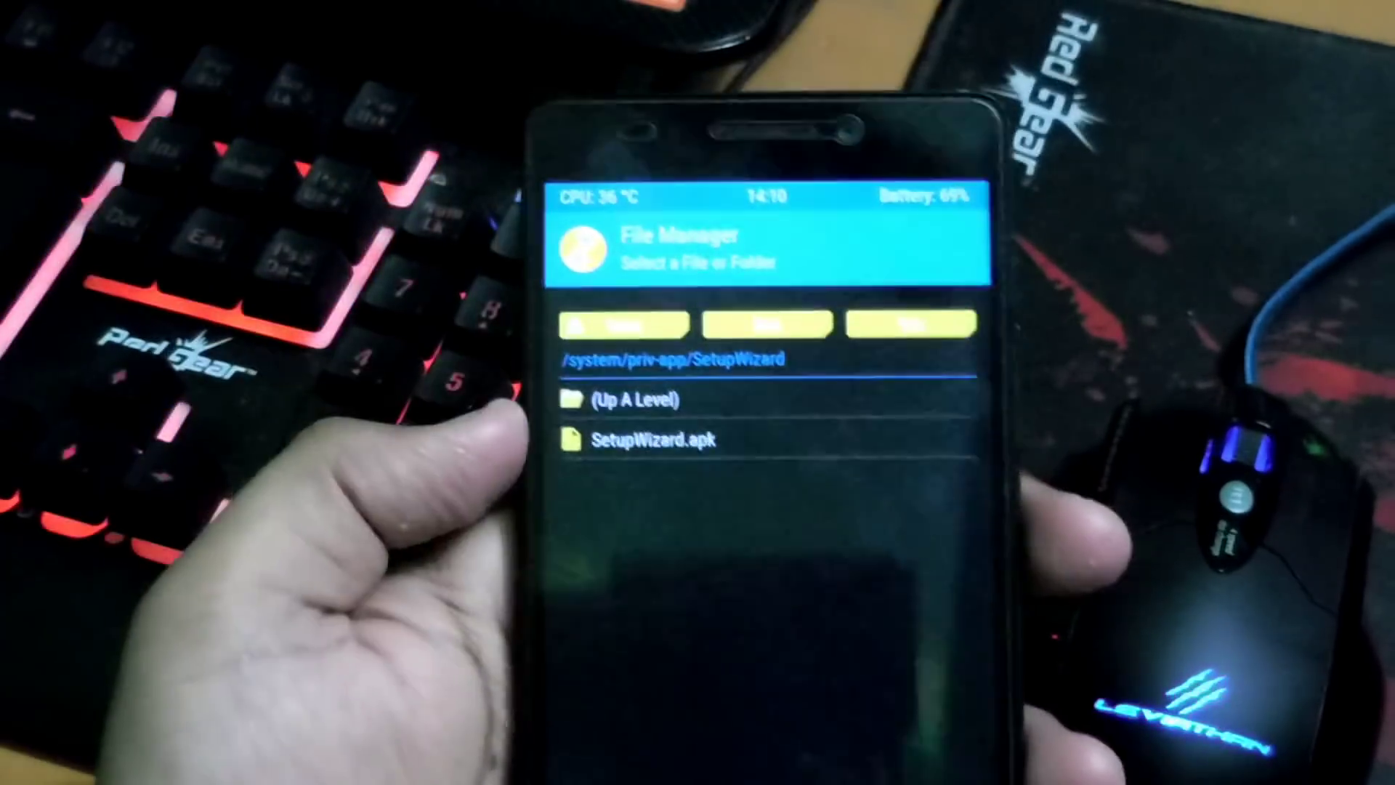
{"action": "left_click", "coordinate": [627, 409]}
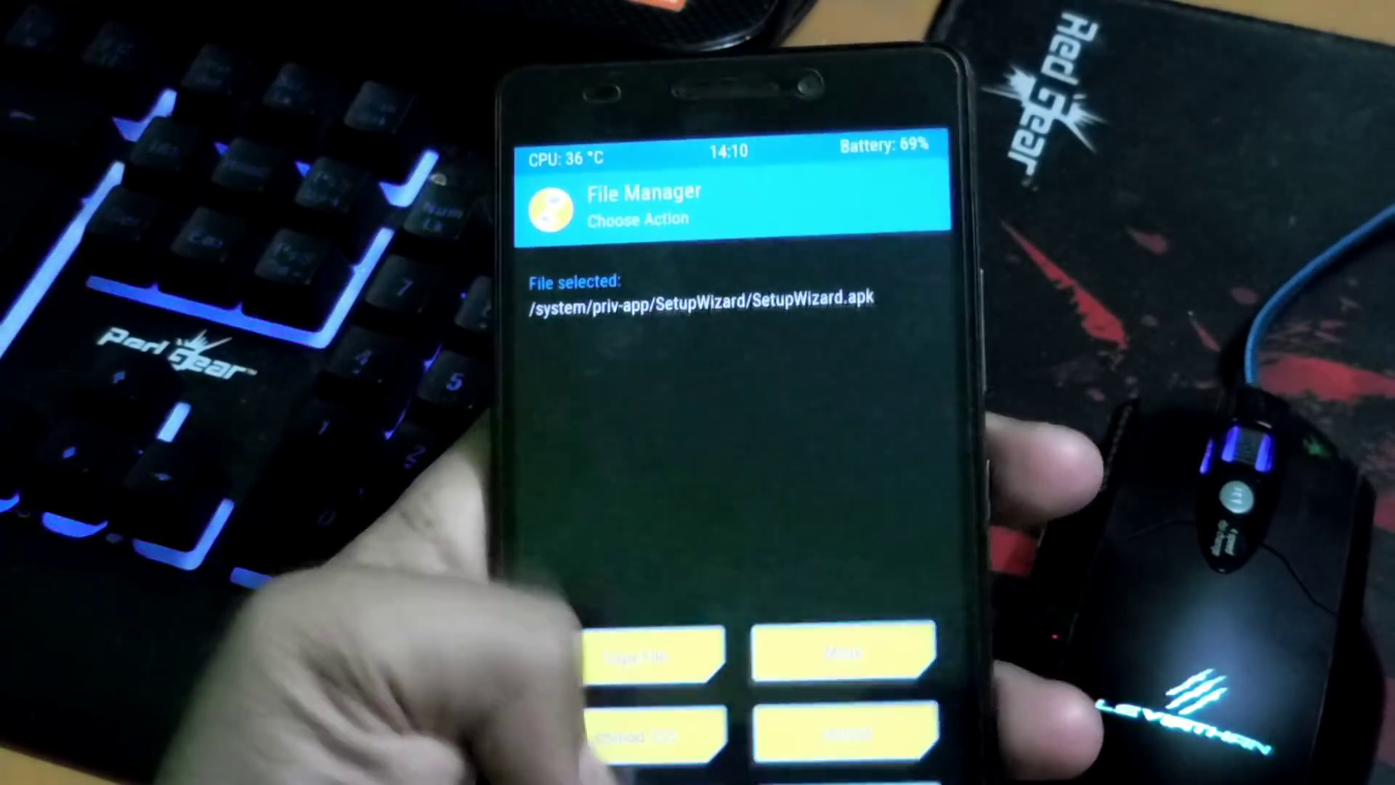
{"action": "left_click_drag", "start_coordinate": [578, 763], "coordinate": [916, 763]}
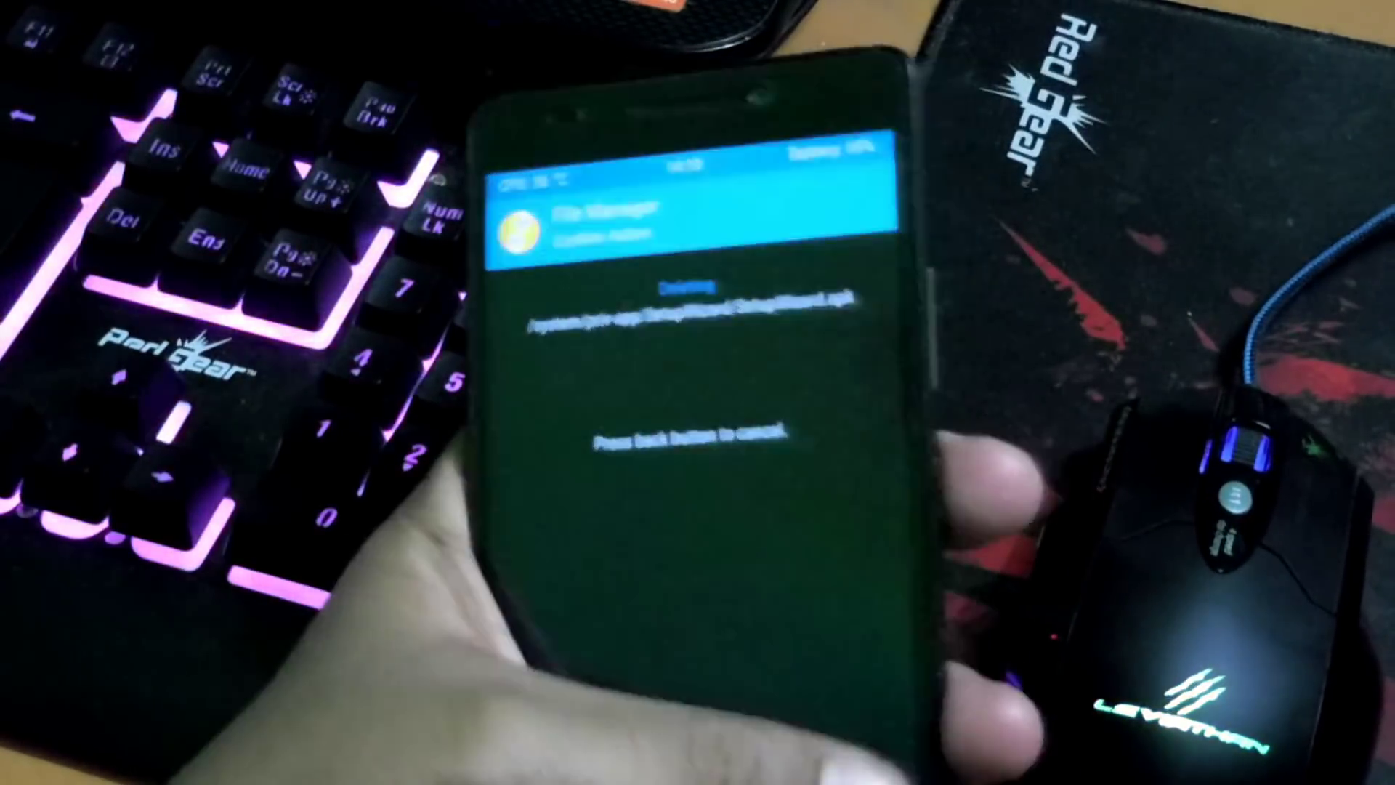
Step: Leave the file manager and reboot the phone into the installed LineageOS system
{"action": "left_click", "coordinate": [611, 763]}
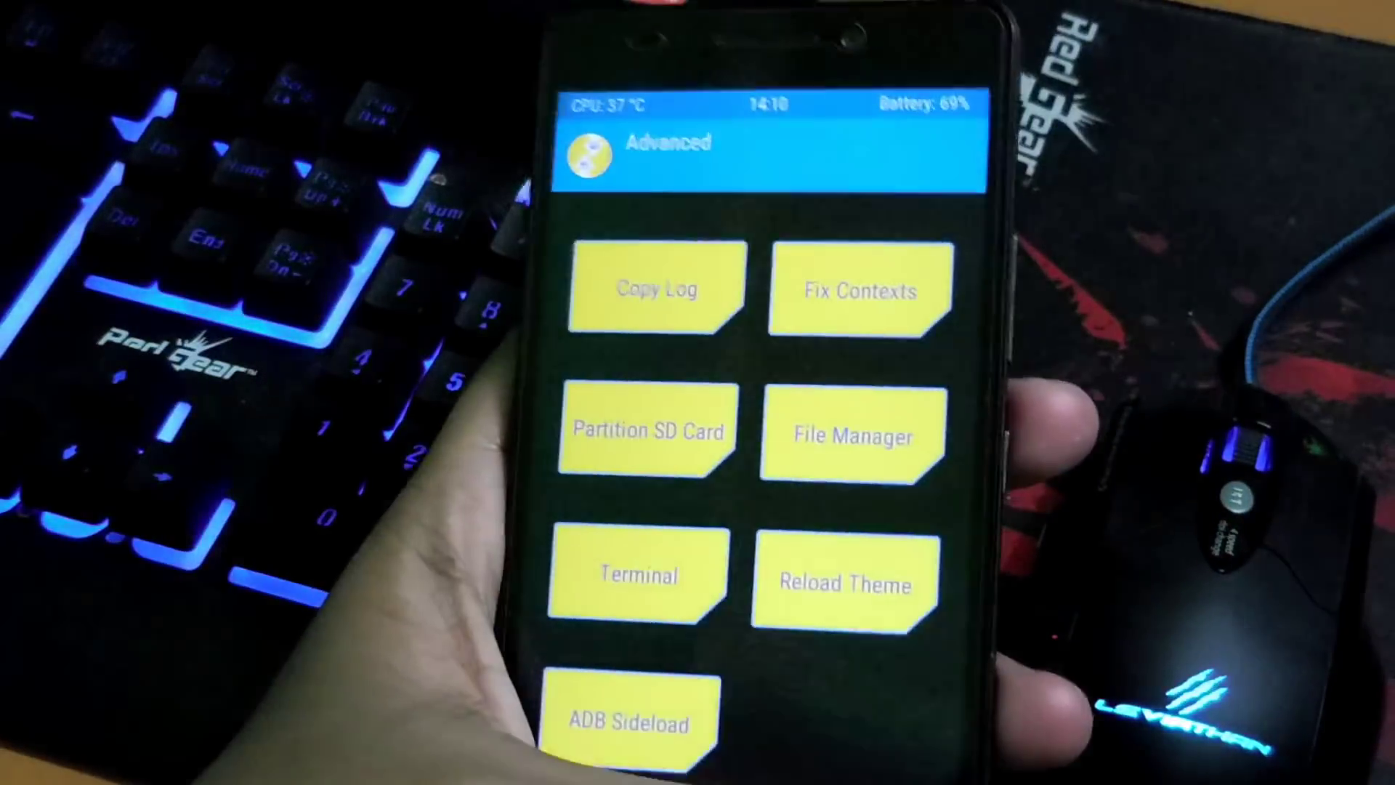
{"action": "left_click", "coordinate": [829, 698]}
{"action": "left_click", "coordinate": [639, 312]}
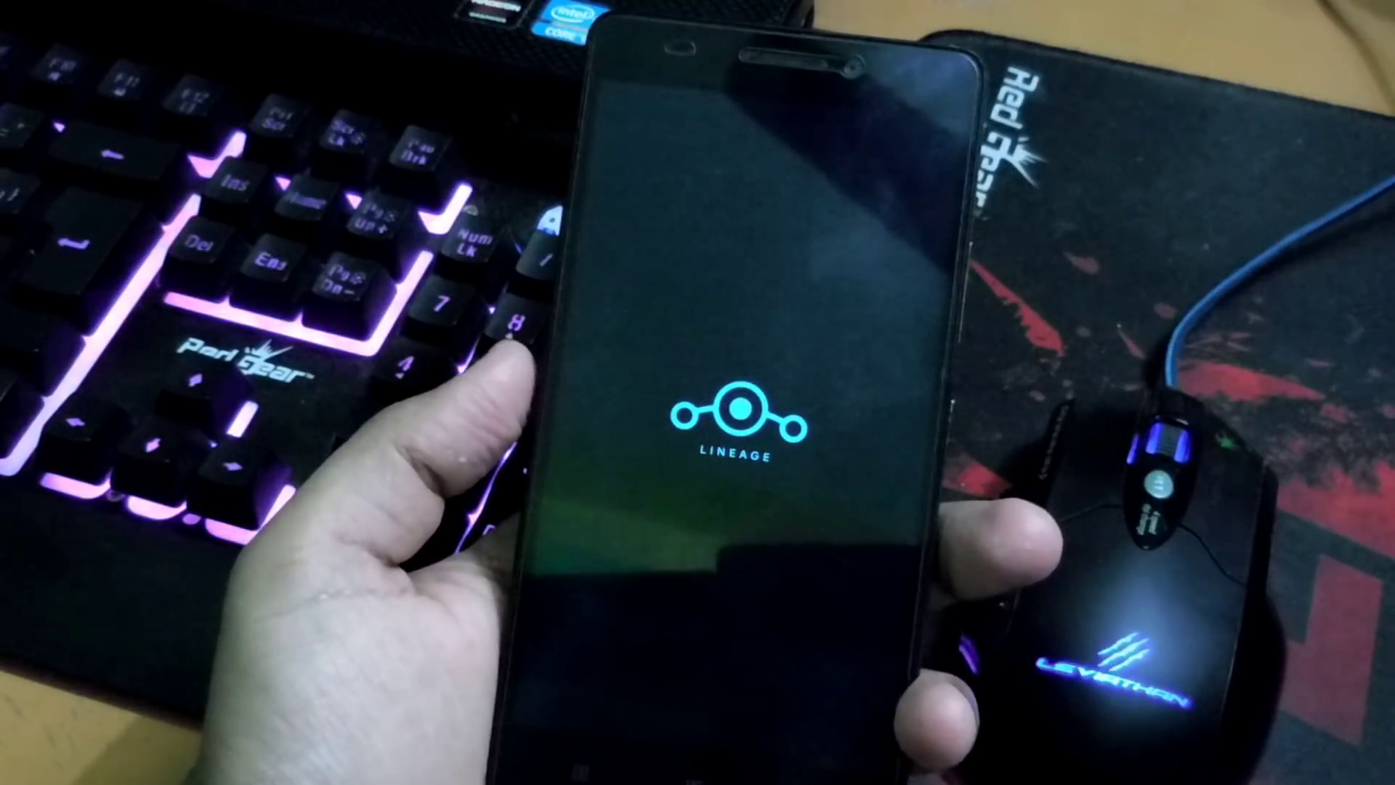